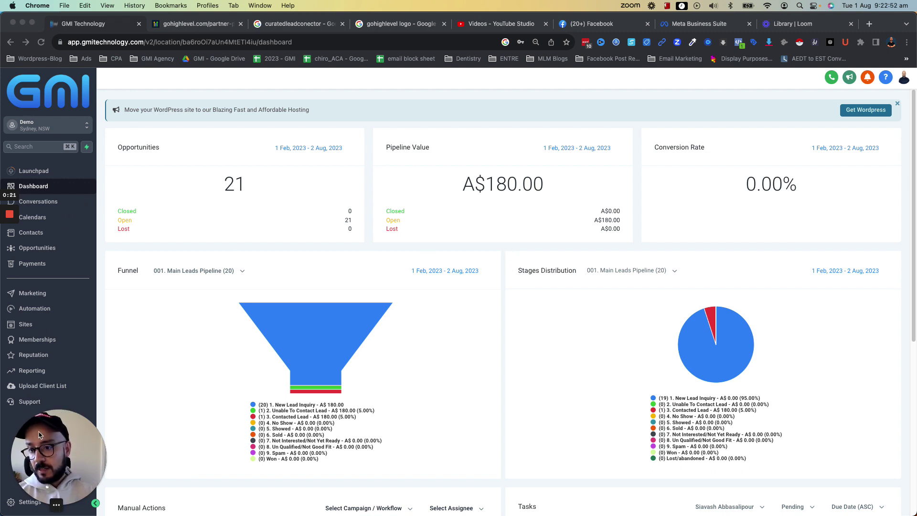
{"action": "left_click_drag", "start_coordinate": [39, 434], "coordinate": [93, 445]}
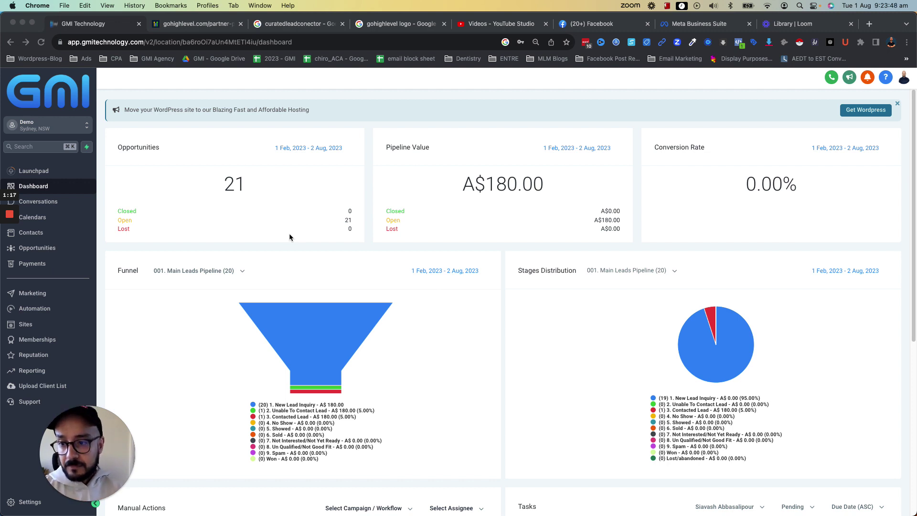
Open the conversations inbox, look through all conversations across channels, and return to the unread ones
{"action": "left_click", "coordinate": [43, 205]}
{"action": "left_click", "coordinate": [44, 205]}
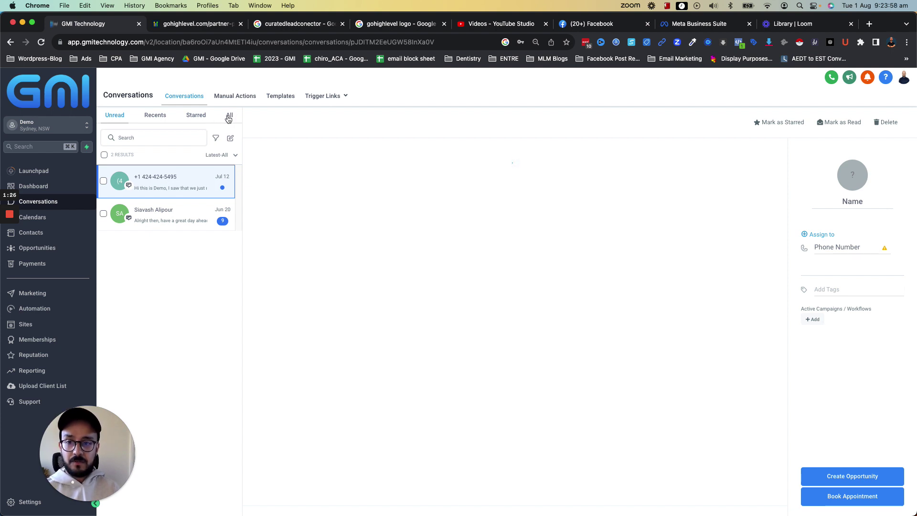
{"action": "left_click", "coordinate": [230, 118]}
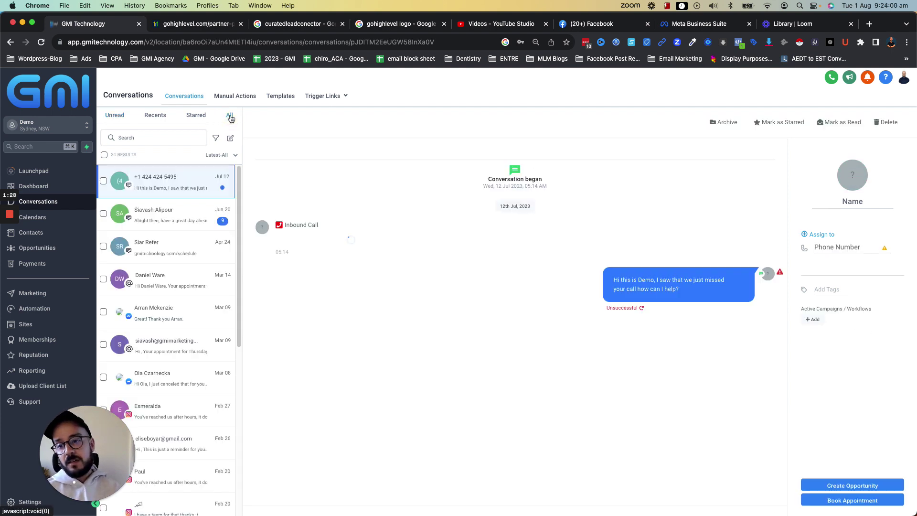
{"action": "scroll", "coordinate": [132, 316], "scroll_direction": "down", "scroll_amount": 3}
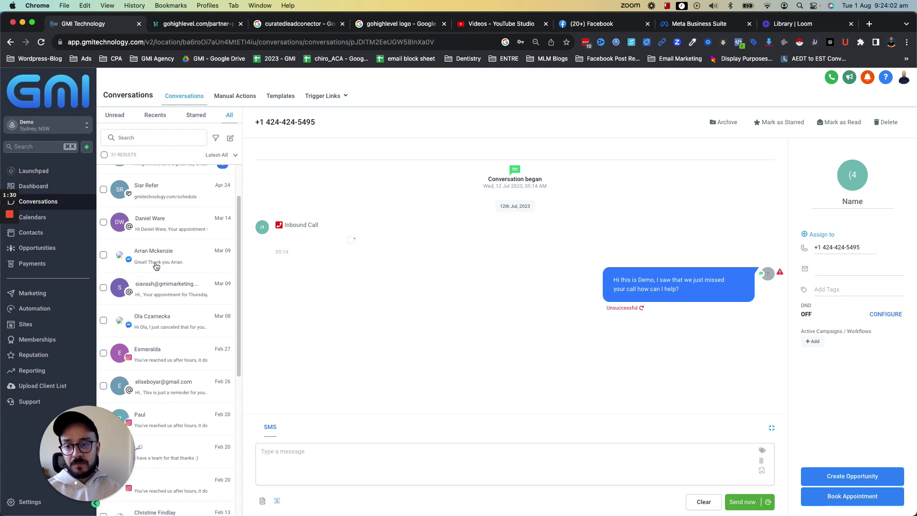
{"action": "scroll", "coordinate": [136, 351], "scroll_direction": "down", "scroll_amount": 5}
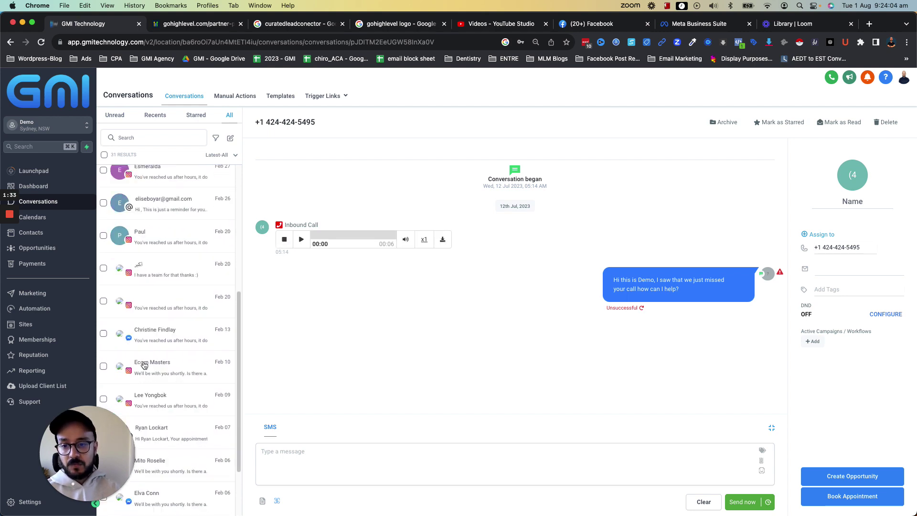
{"action": "scroll", "coordinate": [153, 354], "scroll_direction": "up", "scroll_amount": 6}
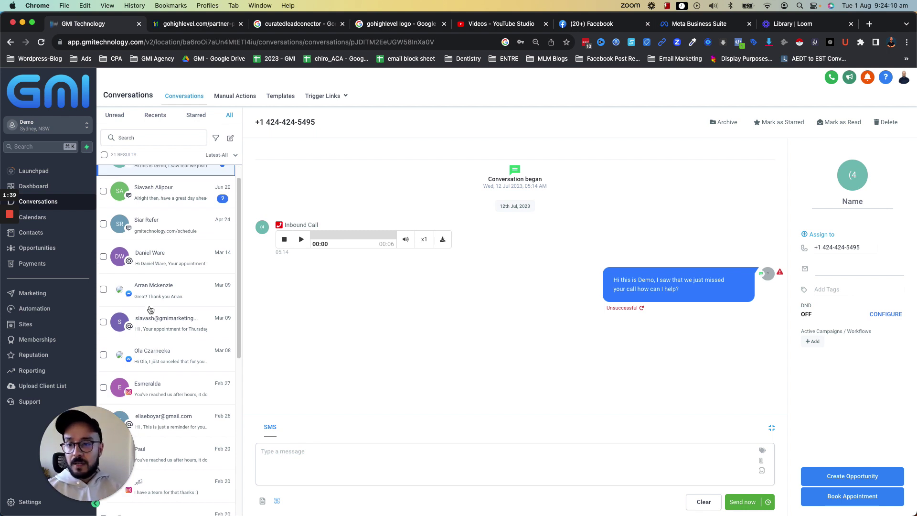
{"action": "left_click", "coordinate": [116, 118]}
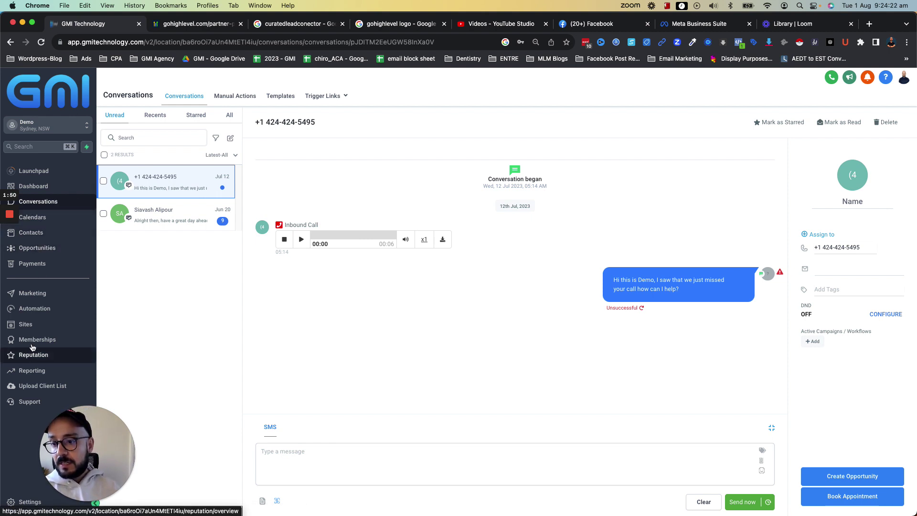
Open the automation workflows and look through the folders on the first page of the workflow list
{"action": "left_click", "coordinate": [30, 311]}
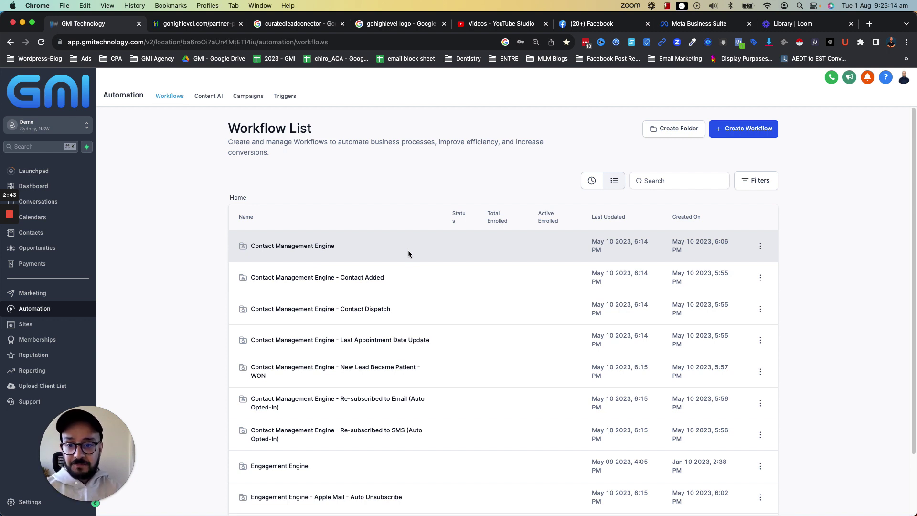
{"action": "scroll", "coordinate": [407, 251], "scroll_direction": "down", "scroll_amount": 3}
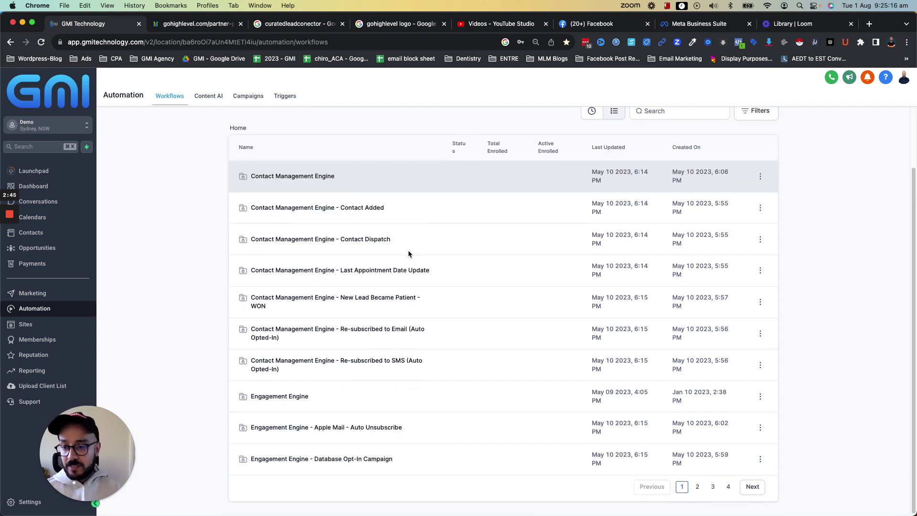
{"action": "scroll", "coordinate": [378, 267], "scroll_direction": "up", "scroll_amount": 3}
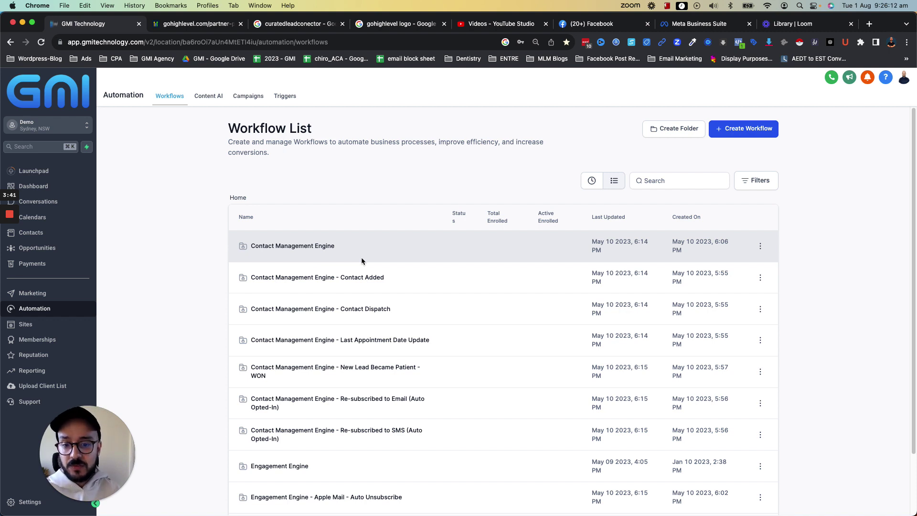
{"action": "scroll", "coordinate": [361, 261], "scroll_direction": "down", "scroll_amount": 3}
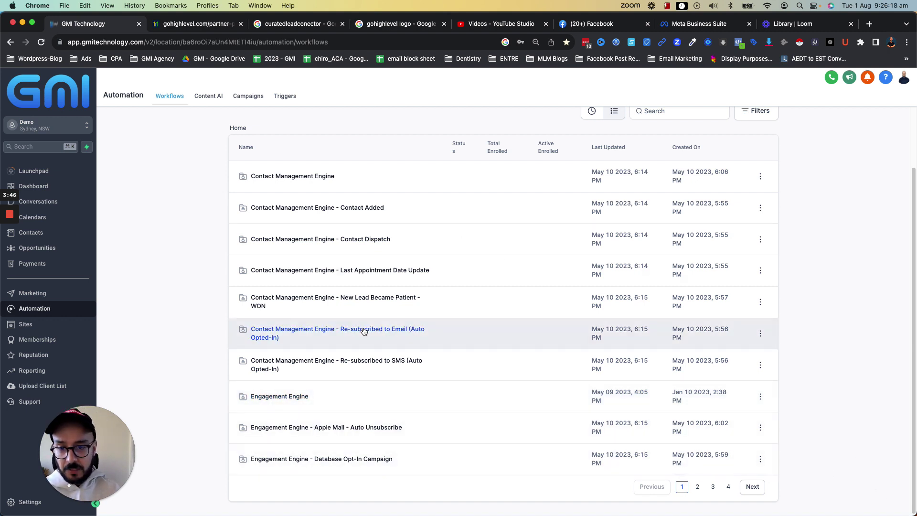
{"action": "scroll", "coordinate": [358, 328], "scroll_direction": "up", "scroll_amount": 3}
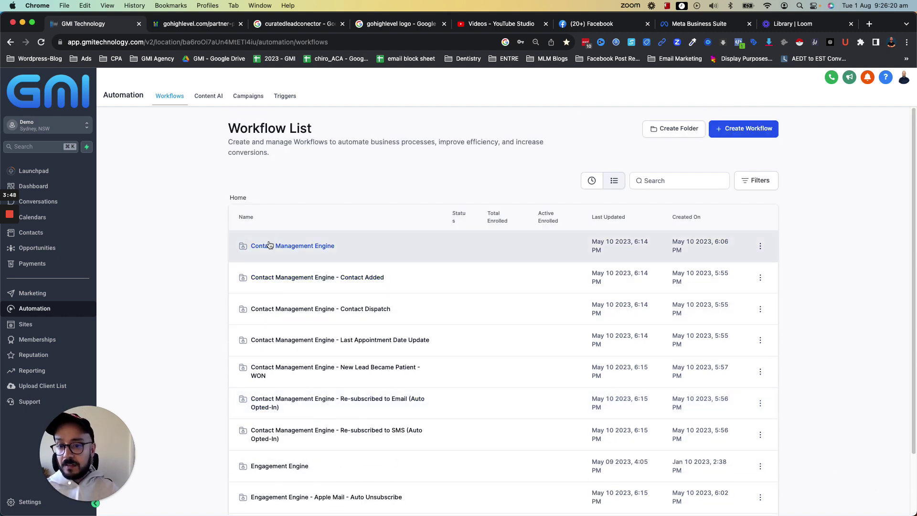
{"action": "scroll", "coordinate": [270, 245], "scroll_direction": "down", "scroll_amount": 1}
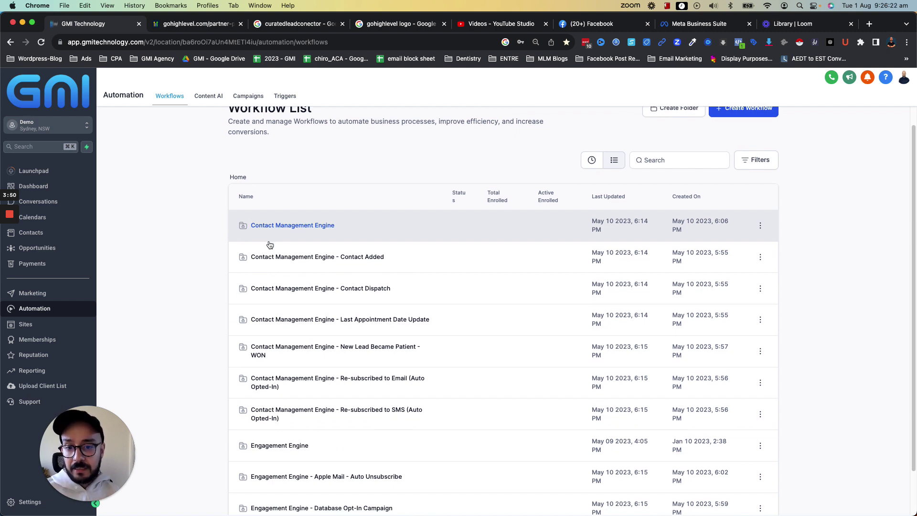
{"action": "scroll", "coordinate": [270, 245], "scroll_direction": "down", "scroll_amount": 1}
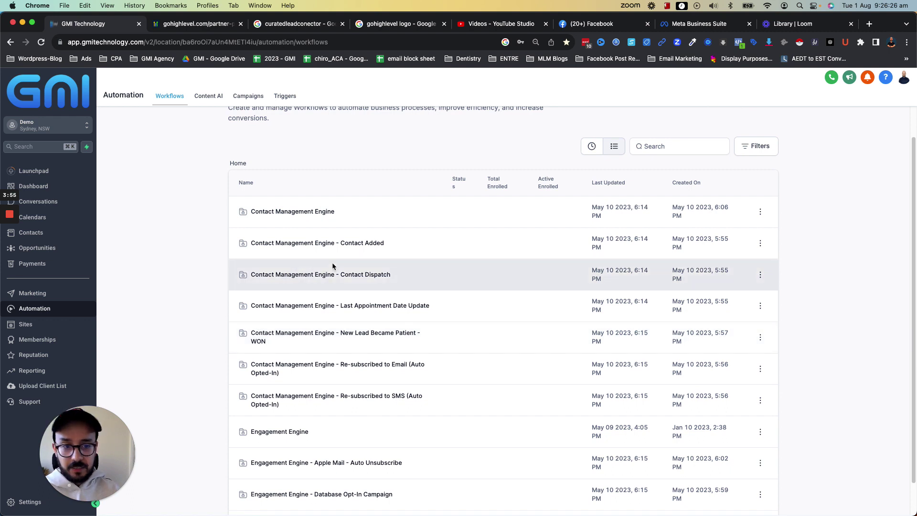
{"action": "scroll", "coordinate": [307, 196], "scroll_direction": "up", "scroll_amount": 2}
{"action": "scroll", "coordinate": [588, 233], "scroll_direction": "down", "scroll_amount": 4}
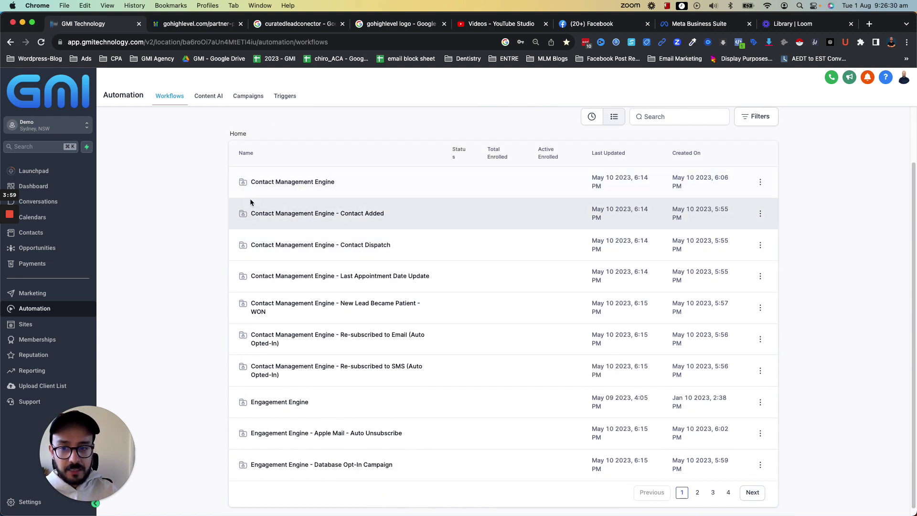
Create a new workflow from scratch in the Contact Management Engine folder
{"action": "left_click", "coordinate": [282, 183]}
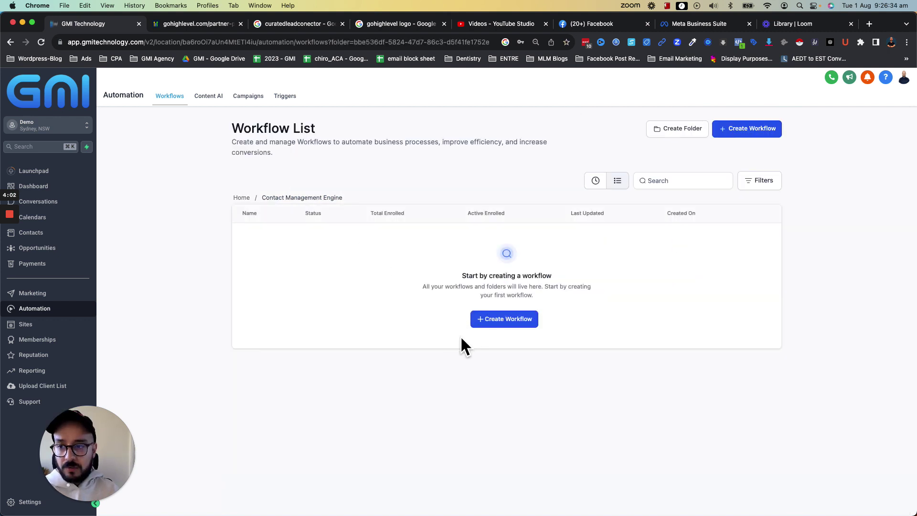
{"action": "left_click", "coordinate": [515, 325]}
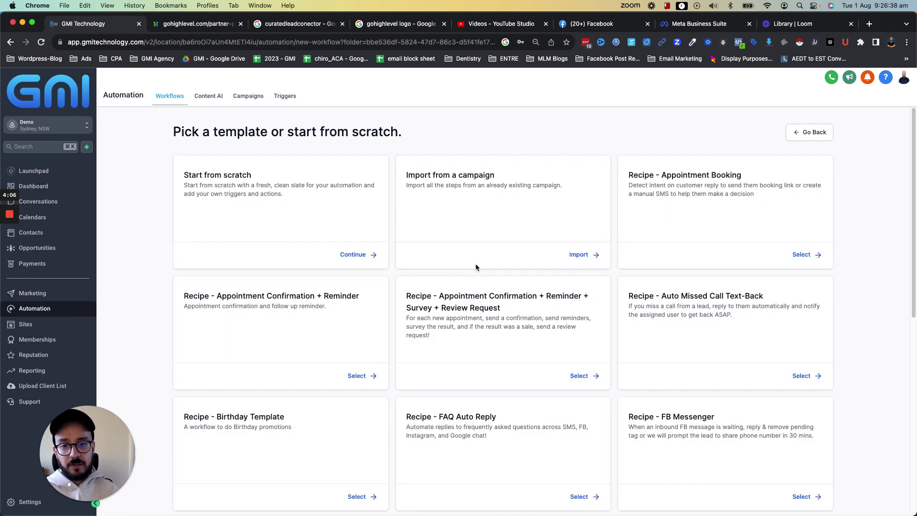
{"action": "left_click", "coordinate": [354, 255]}
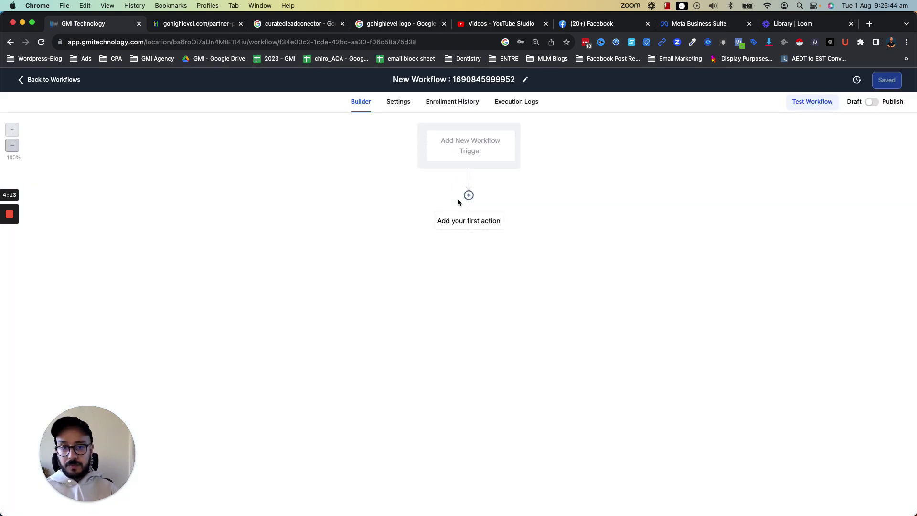
Open the trigger choices for the new workflow and review the available appointment, contact, event, Facebook and membership triggers
{"action": "left_click", "coordinate": [454, 149]}
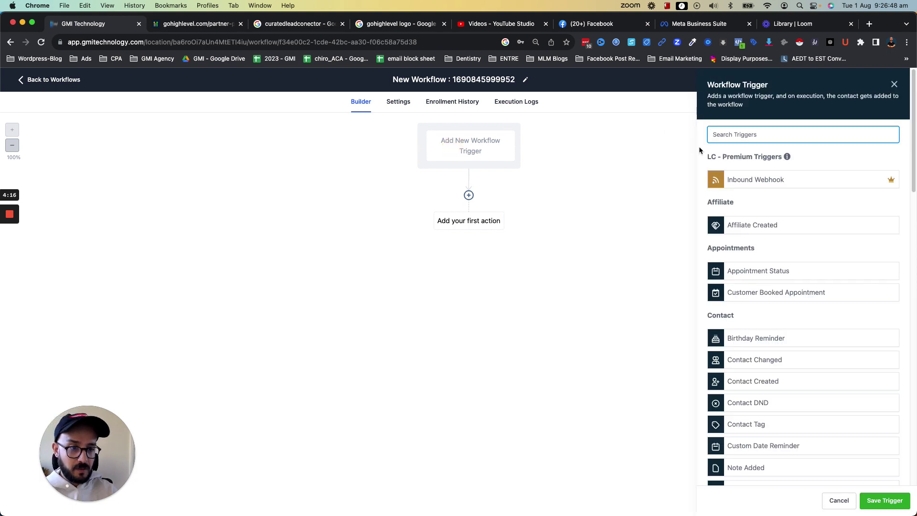
{"action": "scroll", "coordinate": [786, 292], "scroll_direction": "down", "scroll_amount": 2}
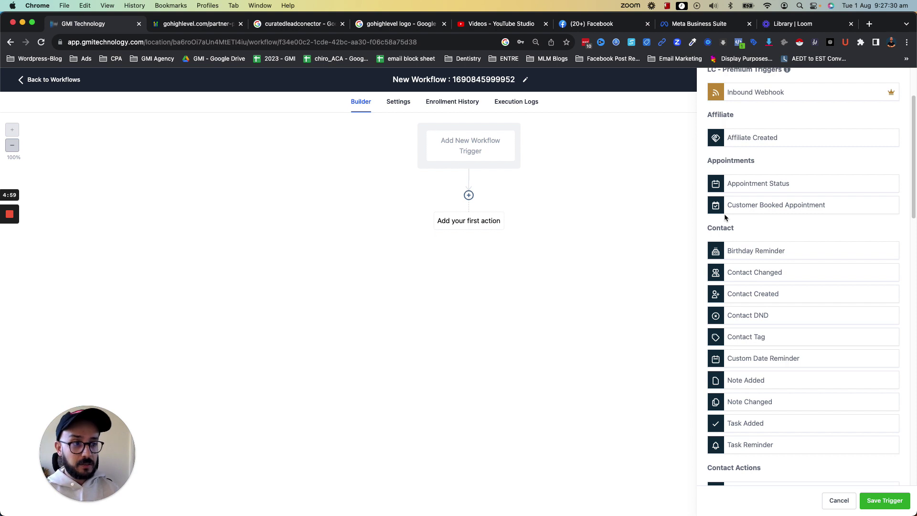
{"action": "scroll", "coordinate": [724, 214], "scroll_direction": "up", "scroll_amount": 2}
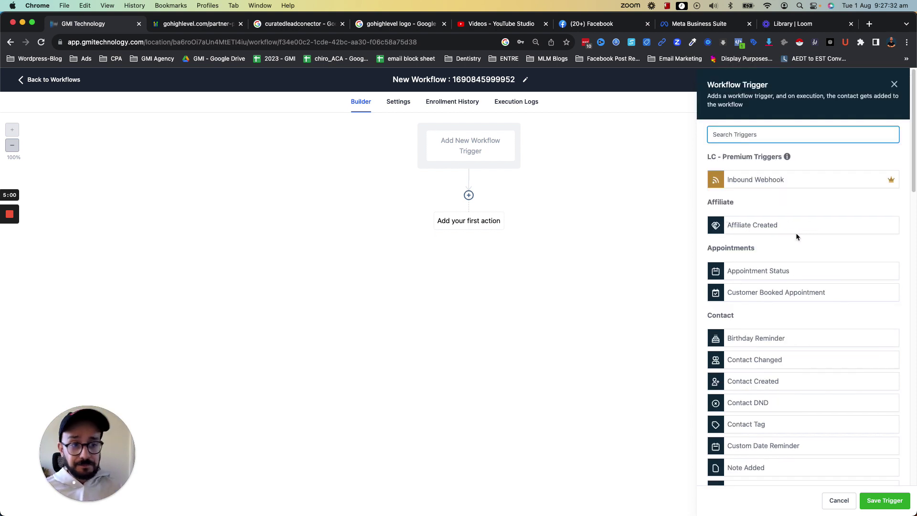
{"action": "scroll", "coordinate": [766, 227], "scroll_direction": "down", "scroll_amount": 5}
{"action": "scroll", "coordinate": [766, 228], "scroll_direction": "down", "scroll_amount": 3}
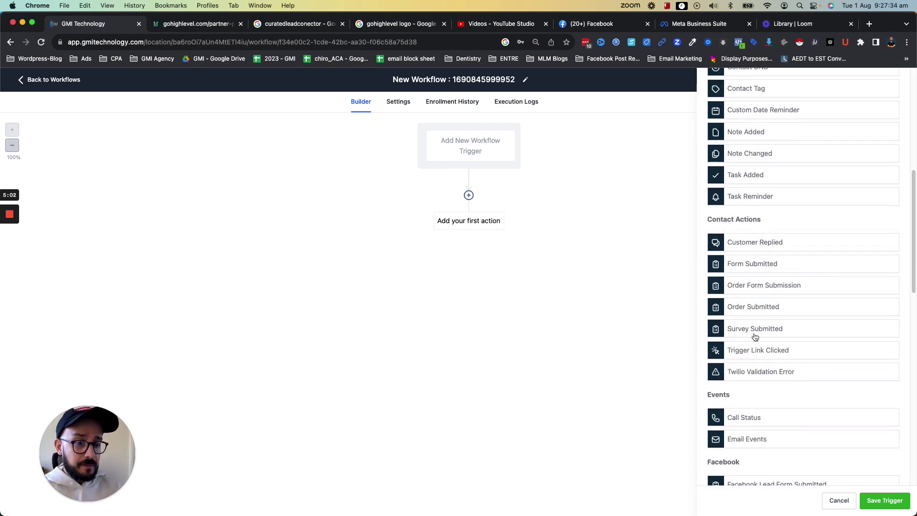
{"action": "scroll", "coordinate": [734, 311], "scroll_direction": "down", "scroll_amount": 3}
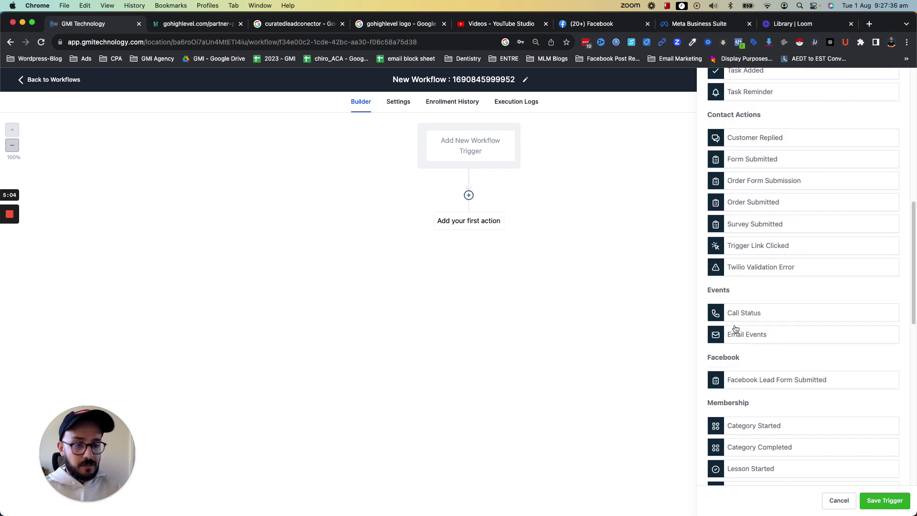
{"action": "scroll", "coordinate": [736, 326], "scroll_direction": "down", "scroll_amount": 1}
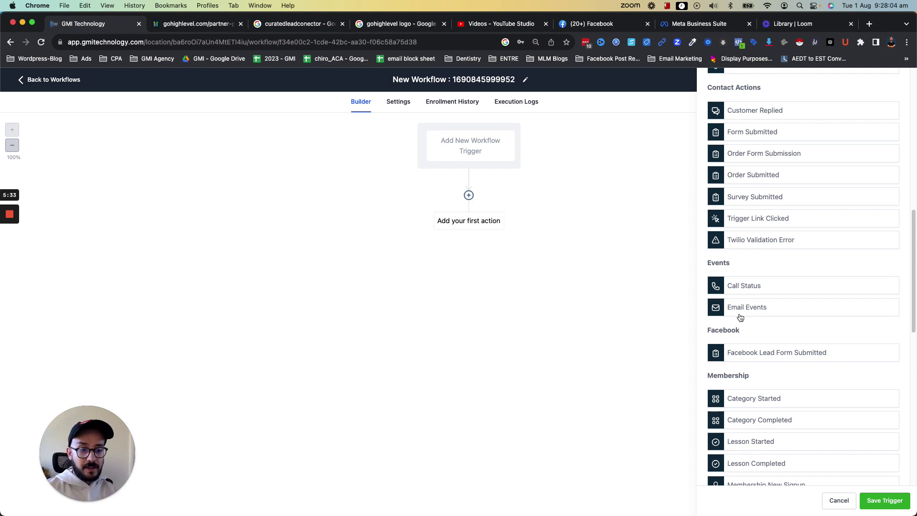
{"action": "scroll", "coordinate": [745, 323], "scroll_direction": "down", "scroll_amount": 3}
{"action": "scroll", "coordinate": [750, 328], "scroll_direction": "up", "scroll_amount": 15}
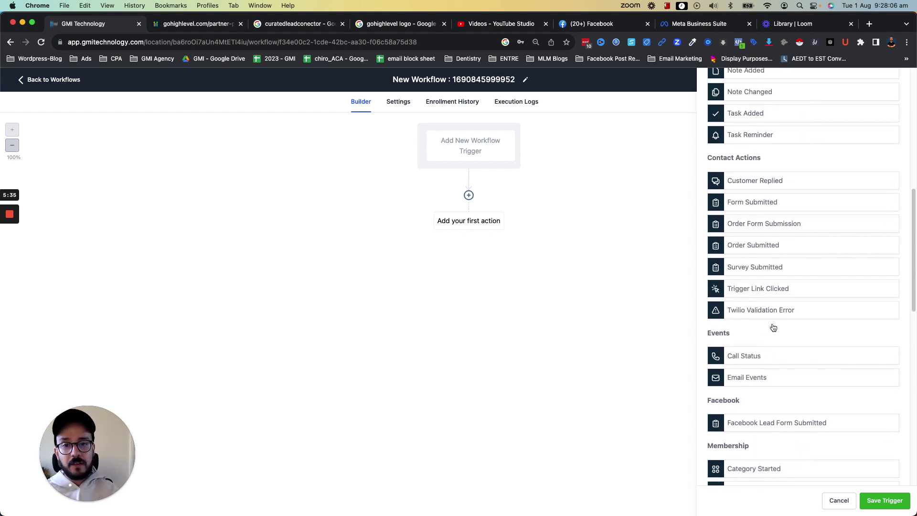
{"action": "scroll", "coordinate": [774, 322], "scroll_direction": "down", "scroll_amount": 15}
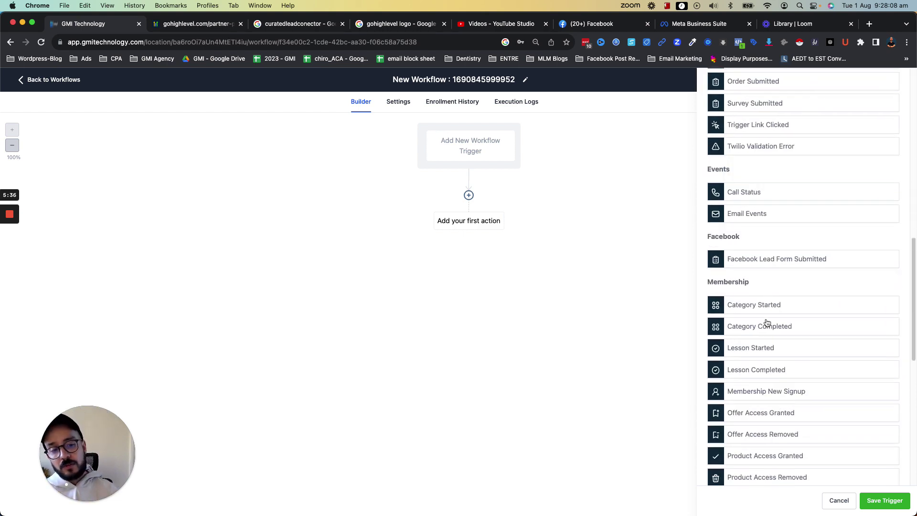
{"action": "scroll", "coordinate": [750, 325], "scroll_direction": "down", "scroll_amount": 5}
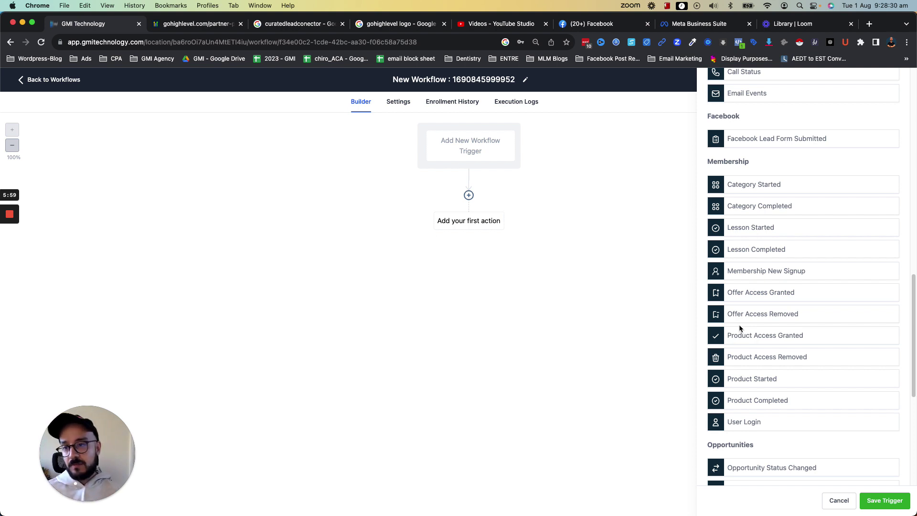
{"action": "scroll", "coordinate": [842, 285], "scroll_direction": "up", "scroll_amount": 10}
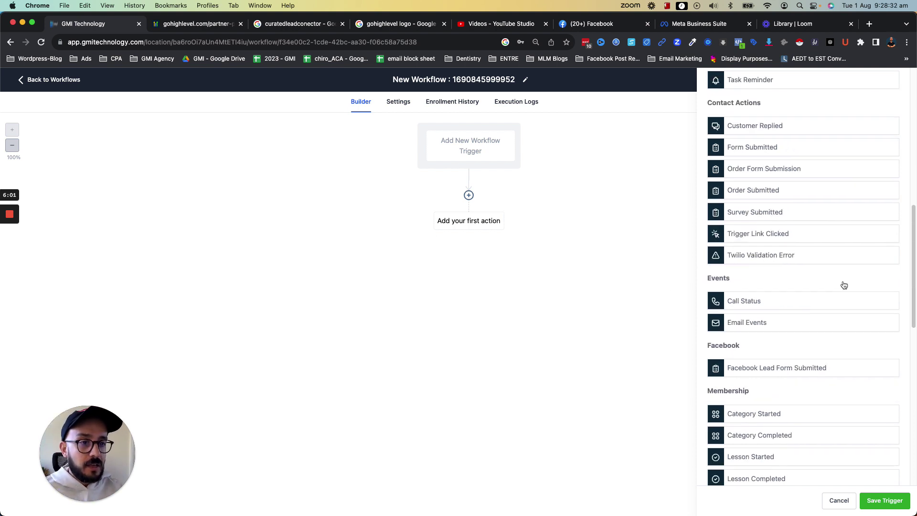
{"action": "scroll", "coordinate": [844, 288], "scroll_direction": "up", "scroll_amount": 3}
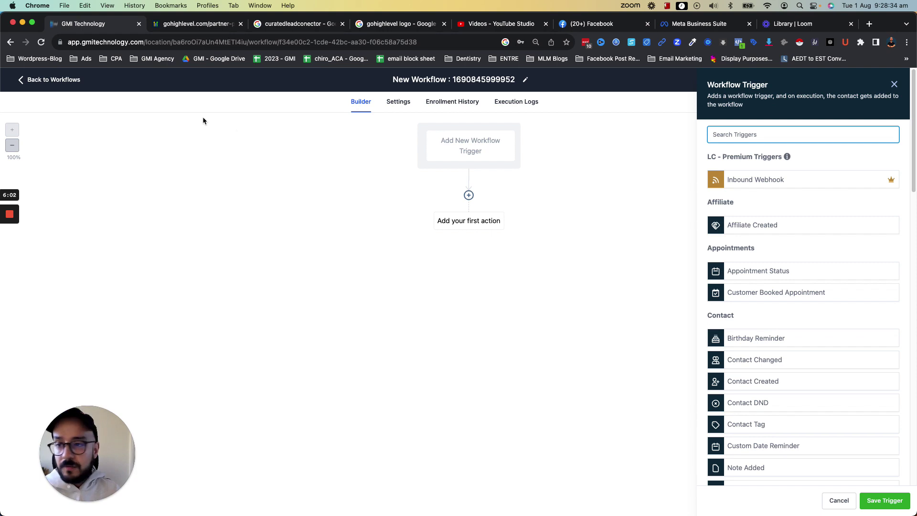
{"action": "scroll", "coordinate": [745, 243], "scroll_direction": "down", "scroll_amount": 8}
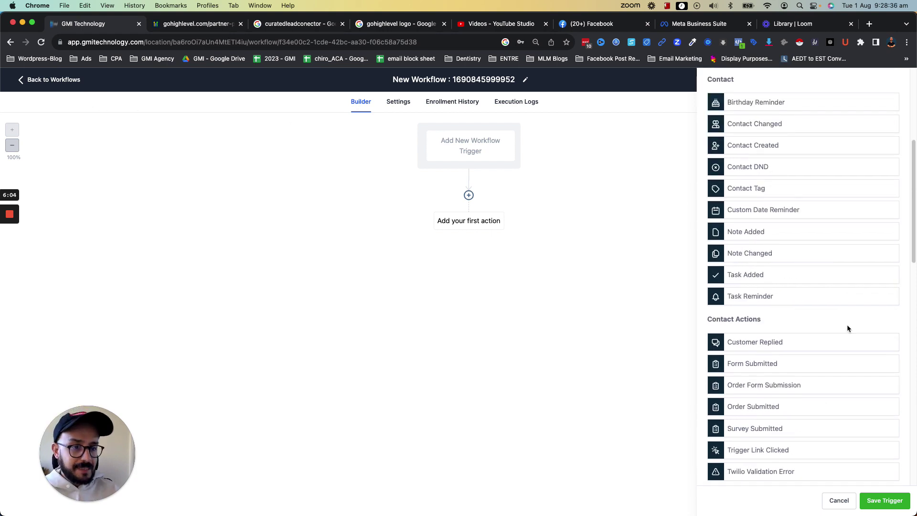
{"action": "scroll", "coordinate": [731, 277], "scroll_direction": "up", "scroll_amount": 8}
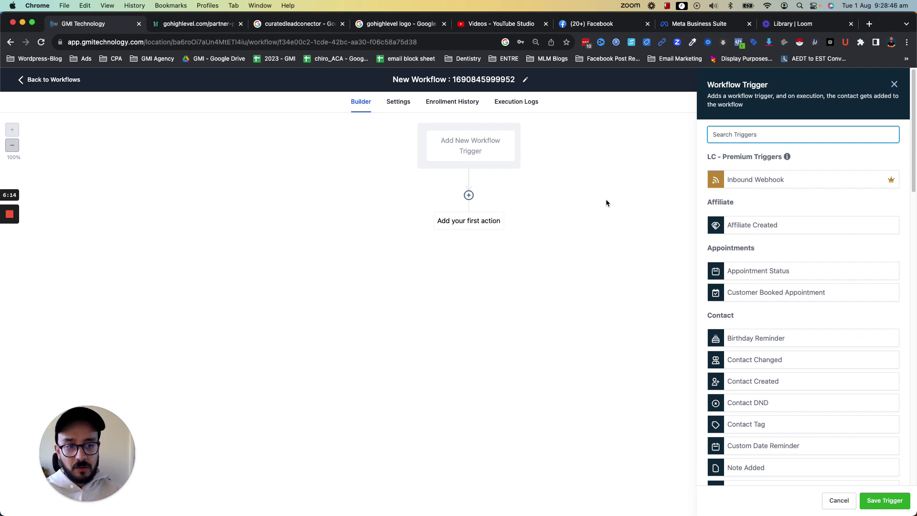
Add Customer Booked Appointment as the workflow's trigger and save it
{"action": "left_click", "coordinate": [749, 294]}
{"action": "left_click", "coordinate": [887, 499]}
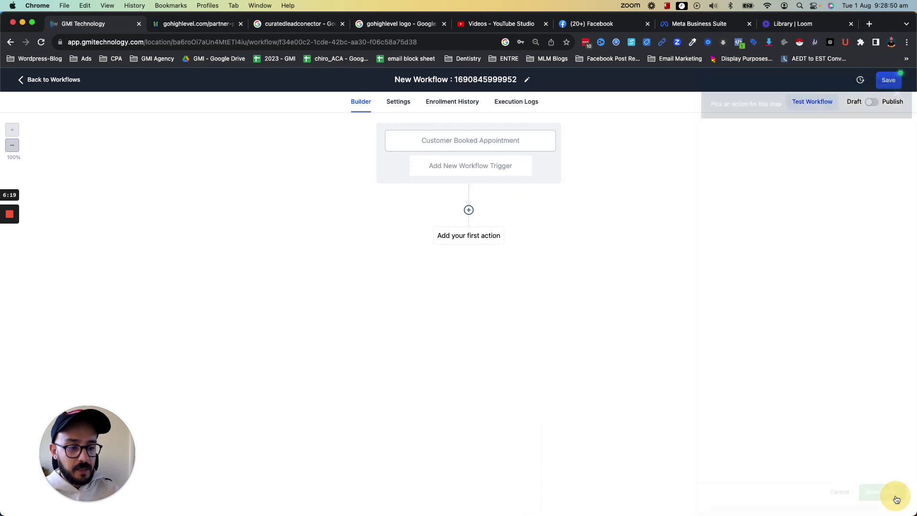
Search the workflow actions for "web", review the Webhook action's settings, and return to the workflow list without saving the action
{"action": "left_click", "coordinate": [450, 237]}
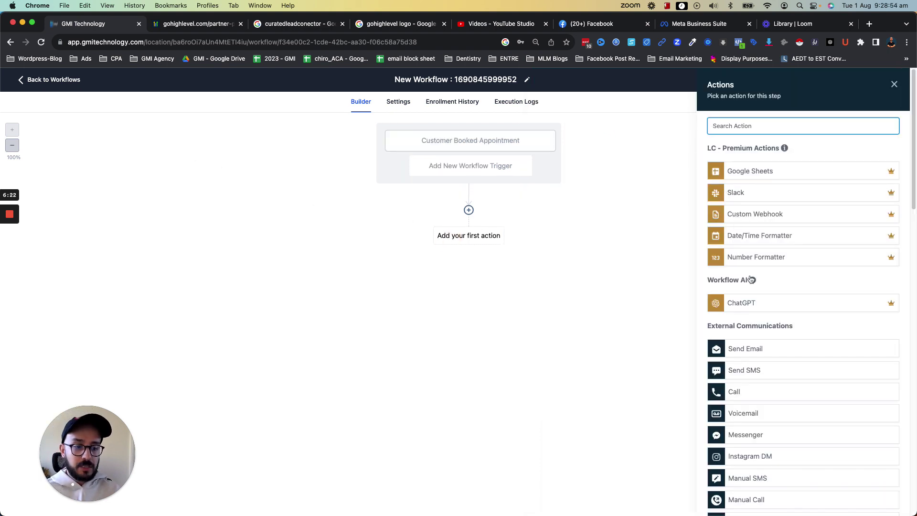
{"action": "type", "text": "web"}
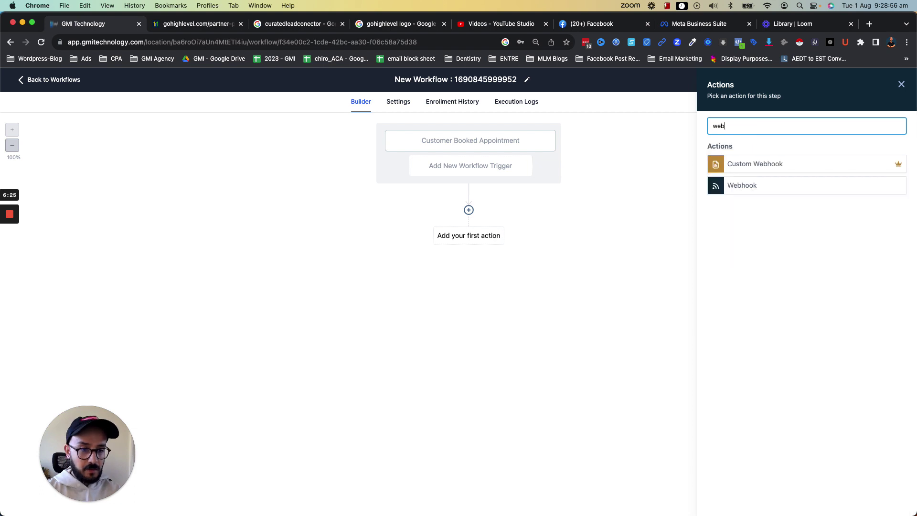
{"action": "left_click", "coordinate": [778, 186]}
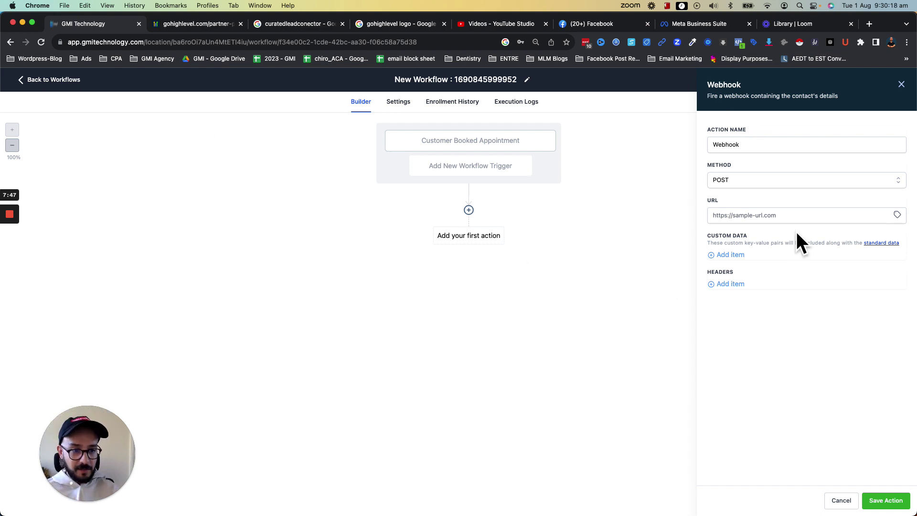
{"action": "left_click", "coordinate": [38, 81]}
{"action": "left_click", "coordinate": [537, 319]}
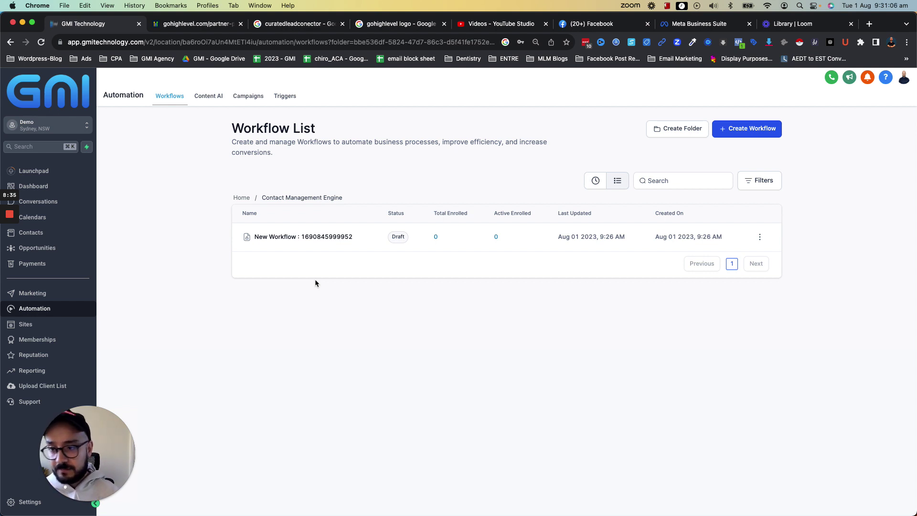
Open the opportunities board and look through the leads and stages of the 001. Main Leads Pipeline
{"action": "left_click", "coordinate": [38, 248]}
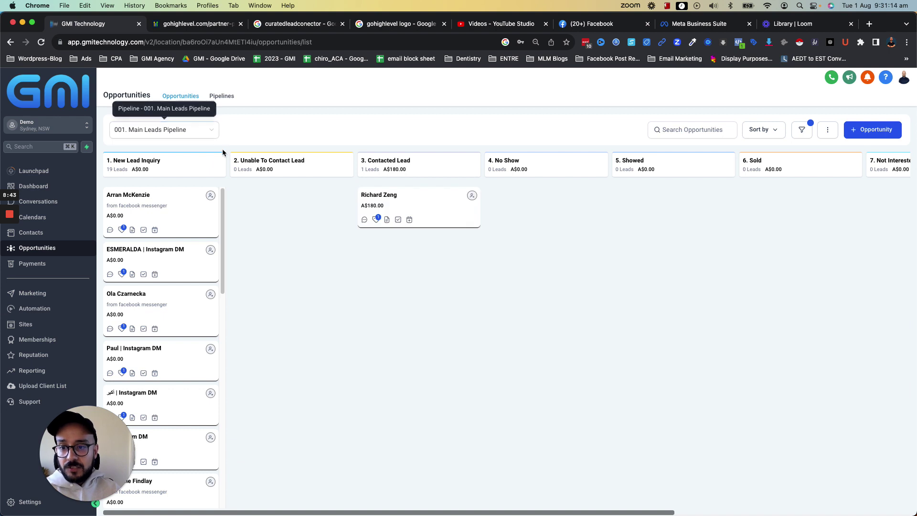
{"action": "scroll", "coordinate": [186, 316], "scroll_direction": "down", "scroll_amount": 5}
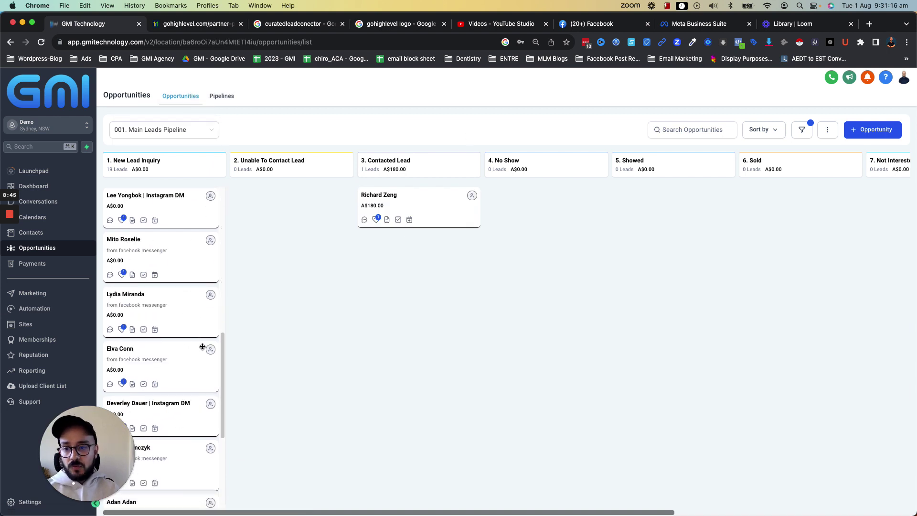
{"action": "scroll", "coordinate": [158, 307], "scroll_direction": "up", "scroll_amount": 5}
{"action": "scroll", "coordinate": [158, 297], "scroll_direction": "down", "scroll_amount": 10}
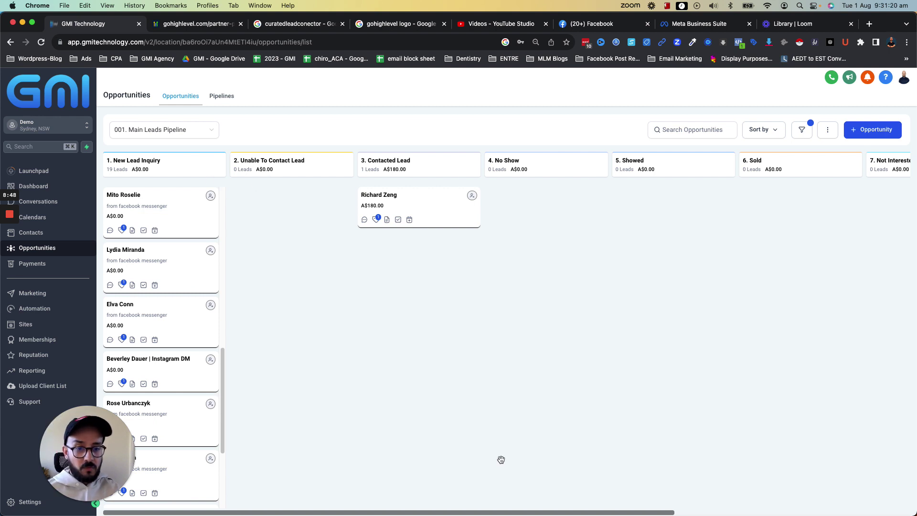
{"action": "left_click_drag", "start_coordinate": [469, 512], "coordinate": [351, 509]}
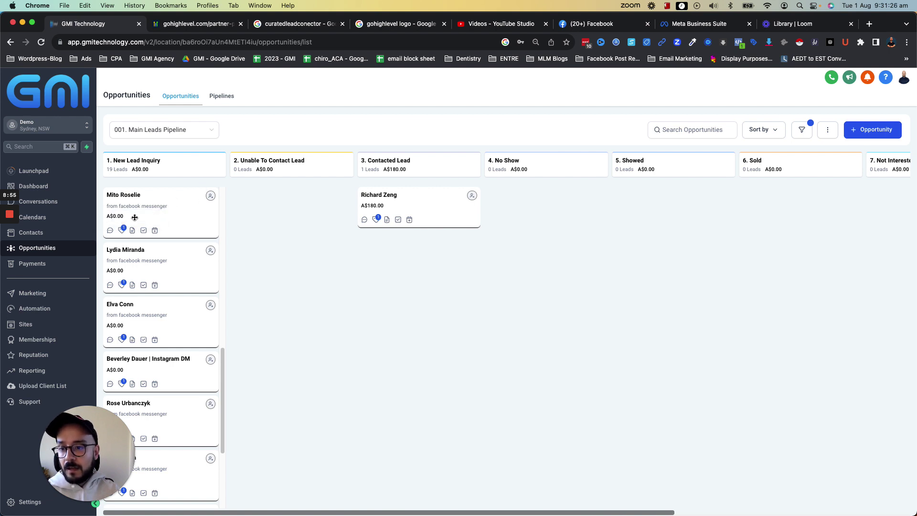
{"action": "scroll", "coordinate": [136, 218], "scroll_direction": "down", "scroll_amount": 2}
{"action": "scroll", "coordinate": [157, 252], "scroll_direction": "down", "scroll_amount": 1}
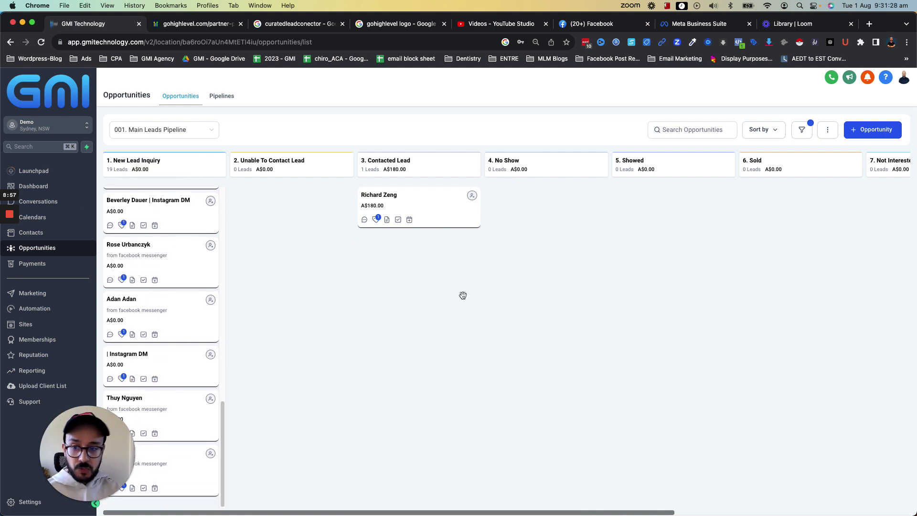
{"action": "scroll", "coordinate": [181, 300], "scroll_direction": "up", "scroll_amount": 5}
{"action": "scroll", "coordinate": [182, 300], "scroll_direction": "up", "scroll_amount": 2}
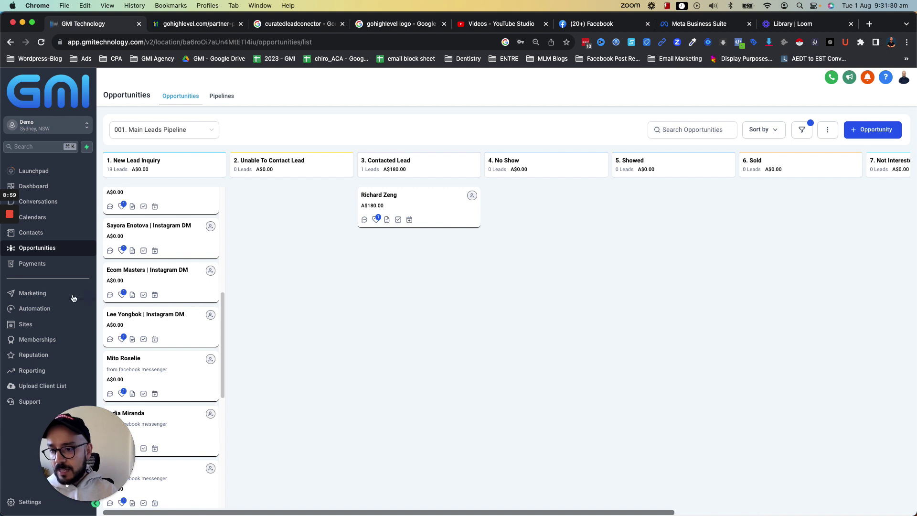
Open the Social Planner in the Marketing section to view its social account and post scheduling options
{"action": "left_click", "coordinate": [55, 296]}
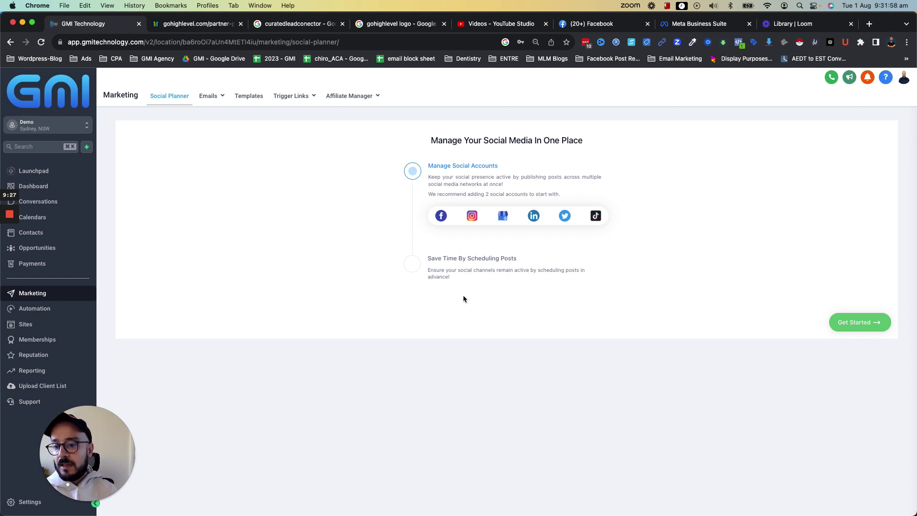
{"action": "left_click", "coordinate": [97, 431]}
{"action": "left_click_drag", "start_coordinate": [97, 431], "coordinate": [195, 344]}
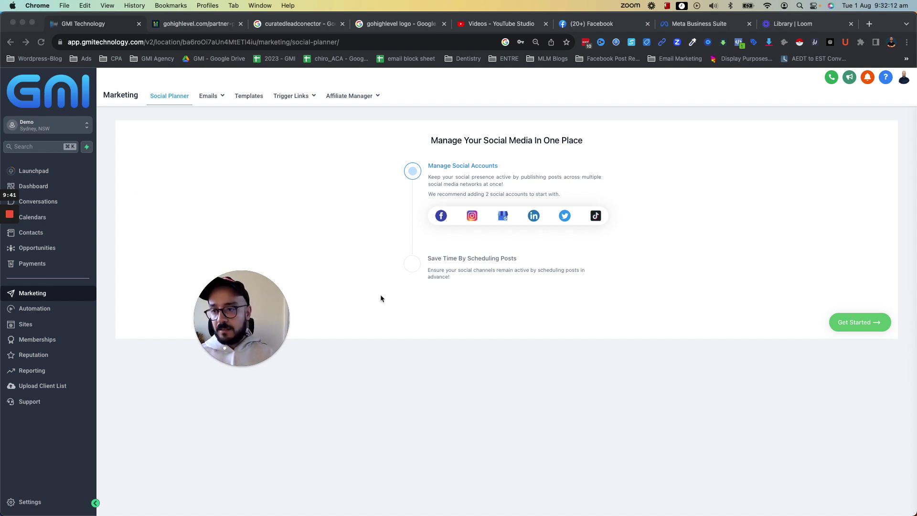
{"action": "mouse_move", "coordinate": [224, 304]}
{"action": "left_click_drag", "start_coordinate": [223, 305], "coordinate": [138, 342]}
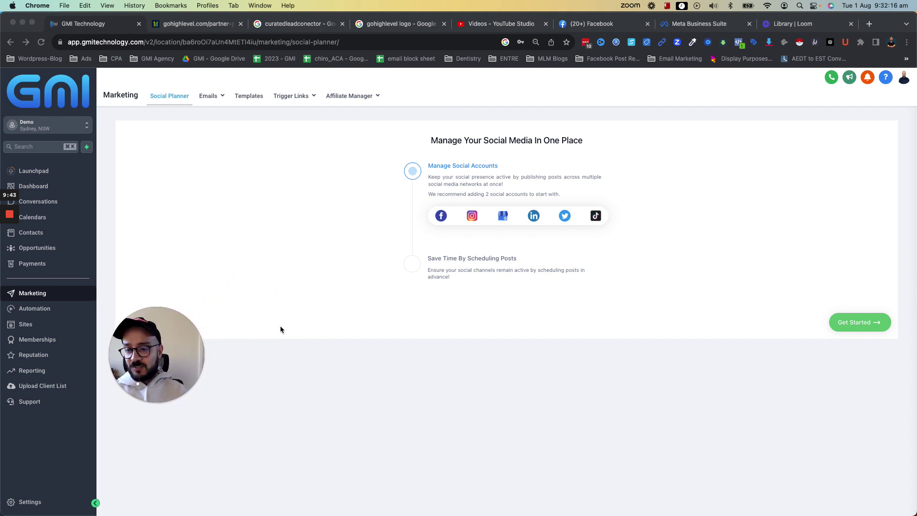